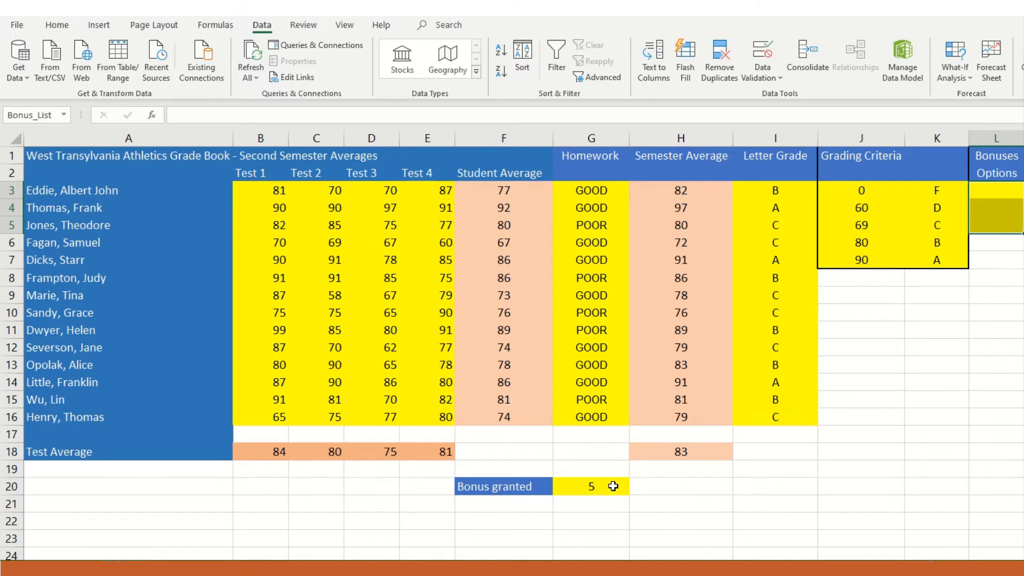
- Try bonuses of 7 and 8 in the Bonus granted cell G20, and clear the cell
{"action": "left_click", "coordinate": [596, 483]}
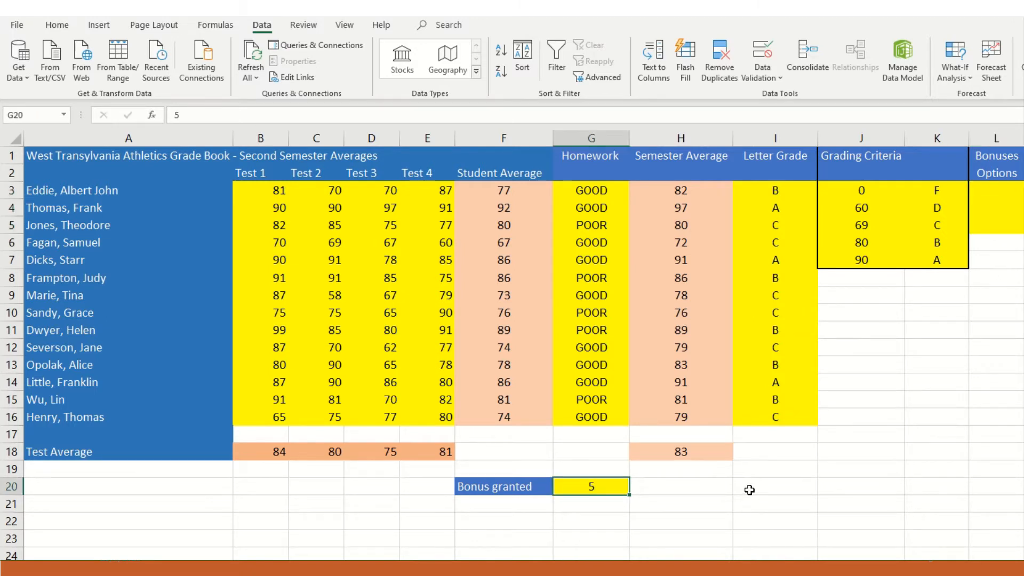
{"action": "type", "text": "7"}
{"action": "key", "text": "Return"}
{"action": "key", "text": "Up"}
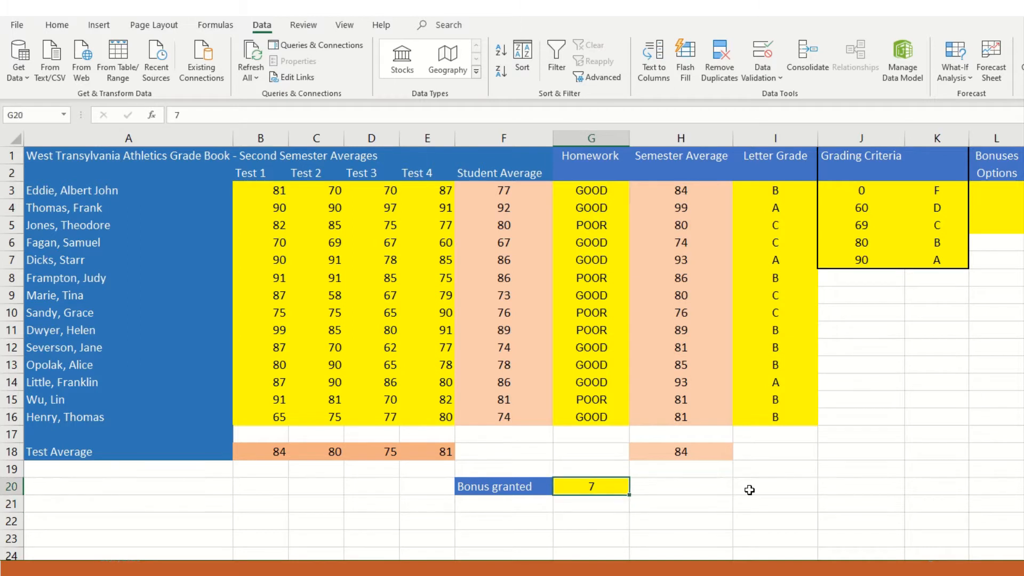
{"action": "type", "text": "8"}
{"action": "key", "text": "Return"}
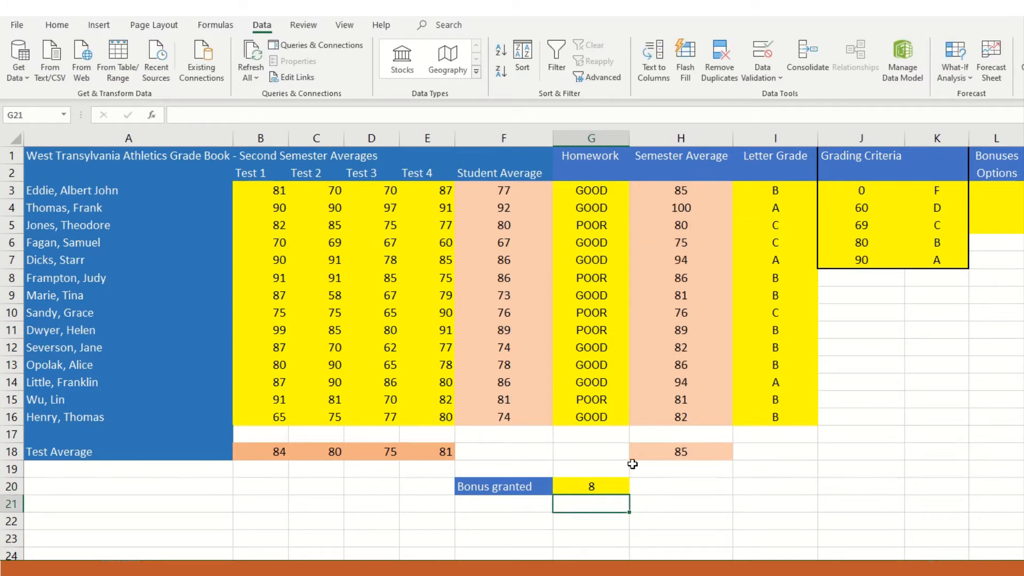
{"action": "left_click", "coordinate": [602, 487]}
{"action": "key", "text": "Delete"}
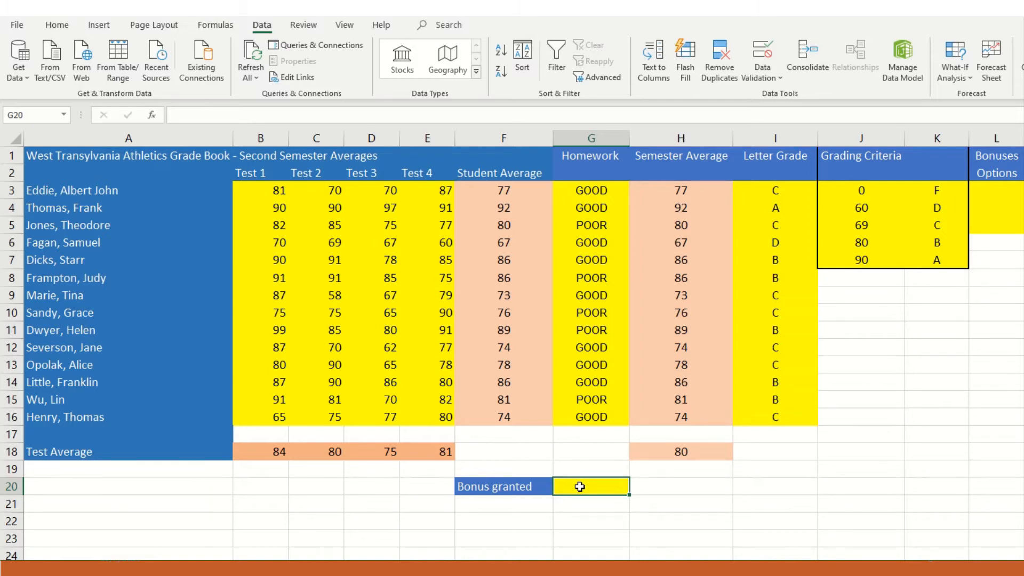
- Enter the bonus options 3, 4 and 5 in cells L3 to L5
{"action": "left_click", "coordinate": [1006, 189]}
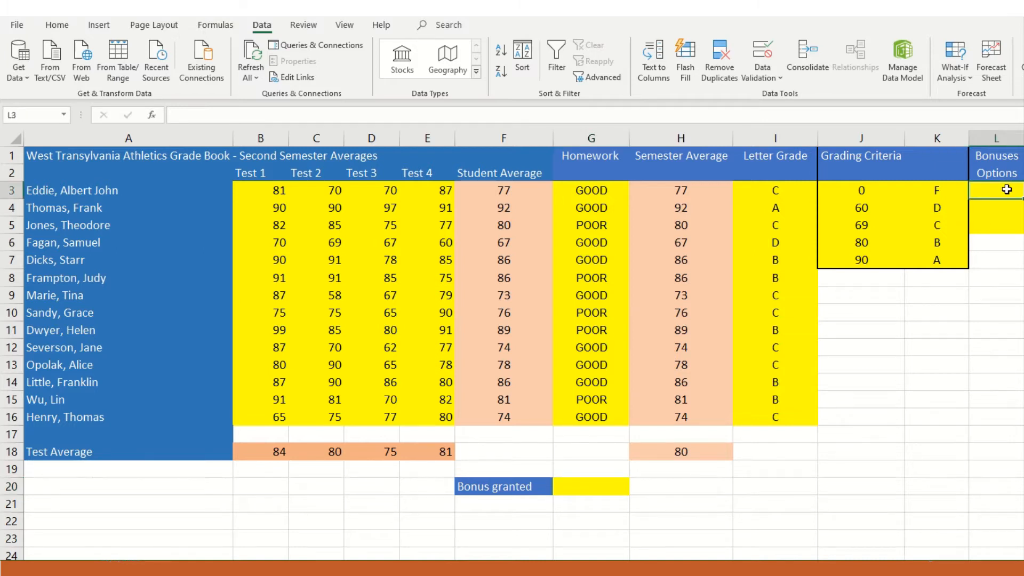
{"action": "type", "text": "3"}
{"action": "key", "text": "Return"}
{"action": "type", "text": "3"}
{"action": "key", "text": "Return"}
{"action": "key", "text": "Up"}
{"action": "type", "text": "4"}
{"action": "key", "text": "Return"}
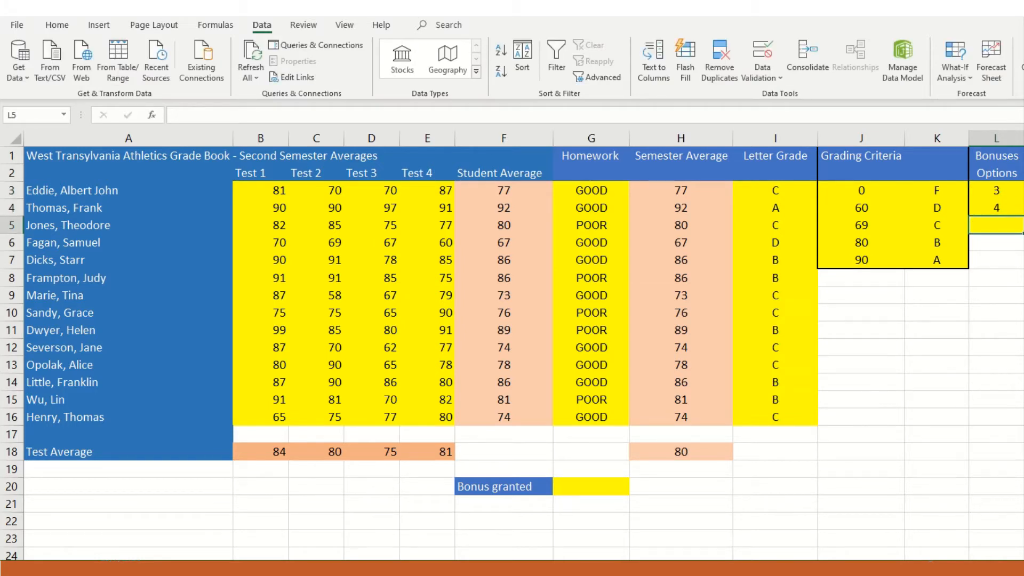
{"action": "type", "text": "5"}
{"action": "key", "text": "Return"}
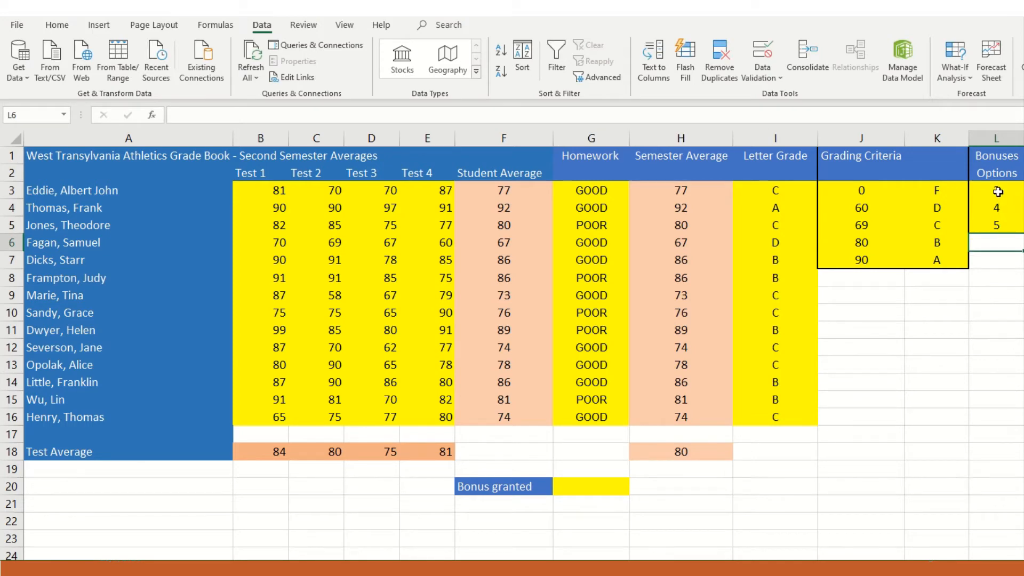
- Name the range L3:L5 Bonus_list
{"action": "left_click_drag", "start_coordinate": [1014, 188], "coordinate": [1015, 223]}
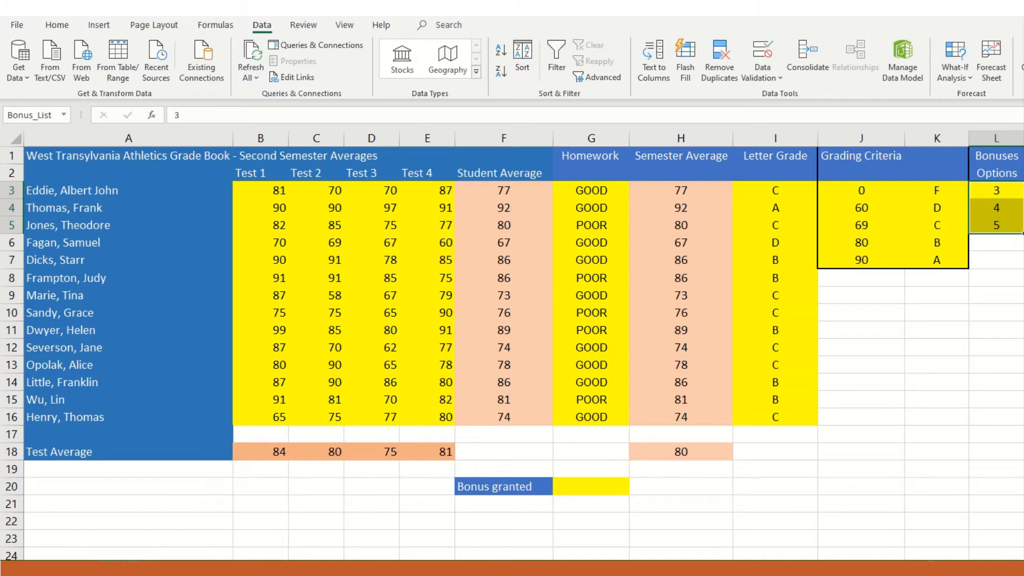
{"action": "left_click", "coordinate": [58, 114]}
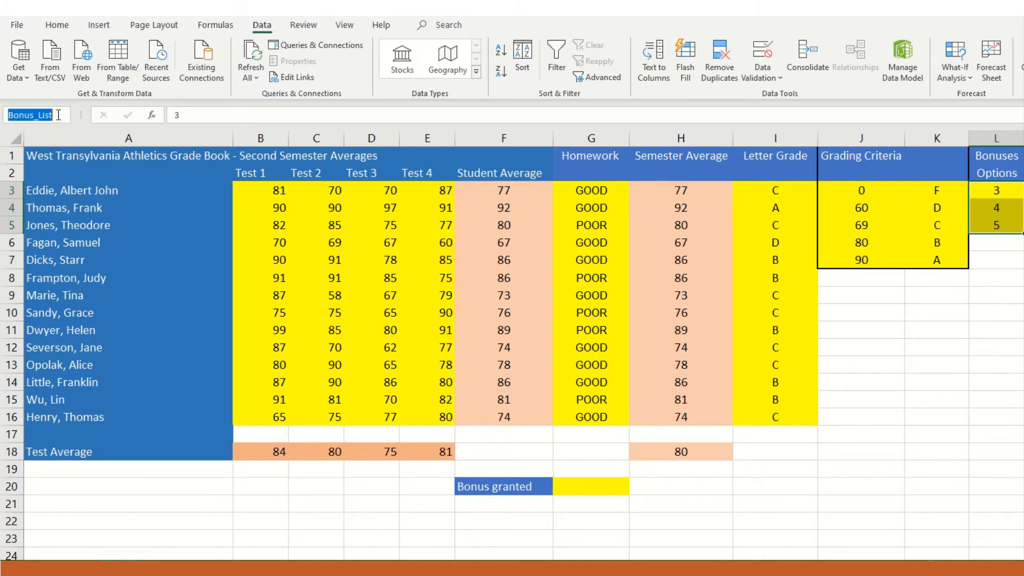
{"action": "key", "text": "BackSpace"}
{"action": "type", "text": "bONUS_"}
{"action": "key", "text": "BackSpace"}
{"action": "key", "text": "BackSpace"}
{"action": "key", "text": "BackSpace"}
{"action": "key", "text": "BackSpace"}
{"action": "key", "text": "BackSpace"}
{"action": "key", "text": "BackSpace"}
{"action": "type", "text": "Bonus_list"}
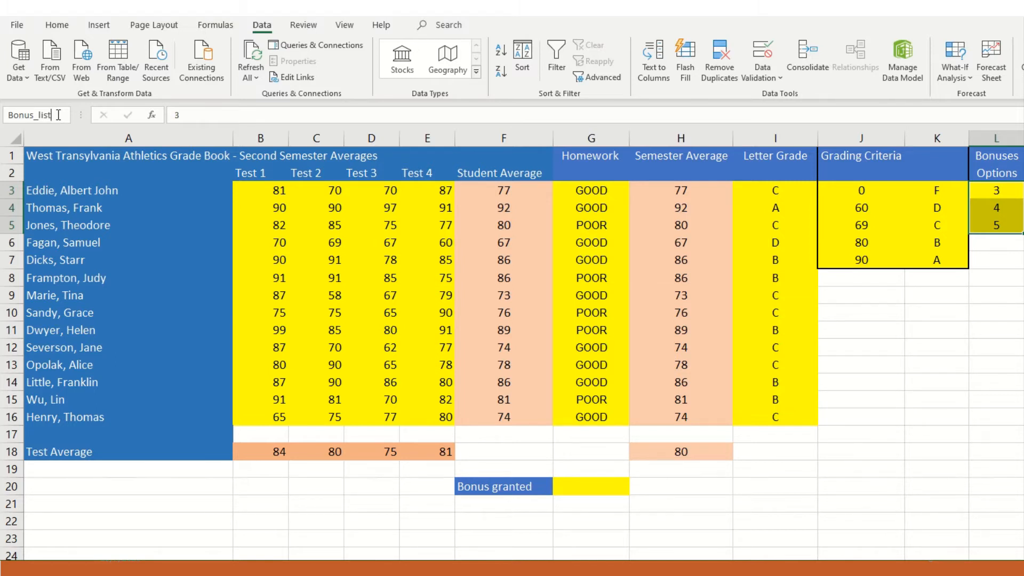
{"action": "key", "text": "Return"}
- Check the bonus option cells L3, L4 and L5 individually and as one named range
{"action": "left_click", "coordinate": [991, 195]}
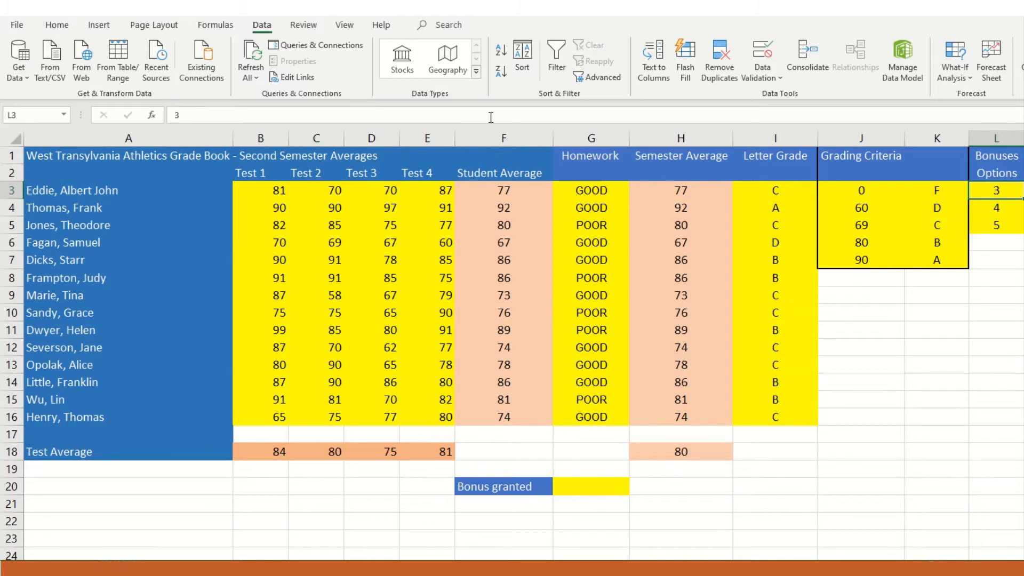
{"action": "left_click", "coordinate": [1002, 210]}
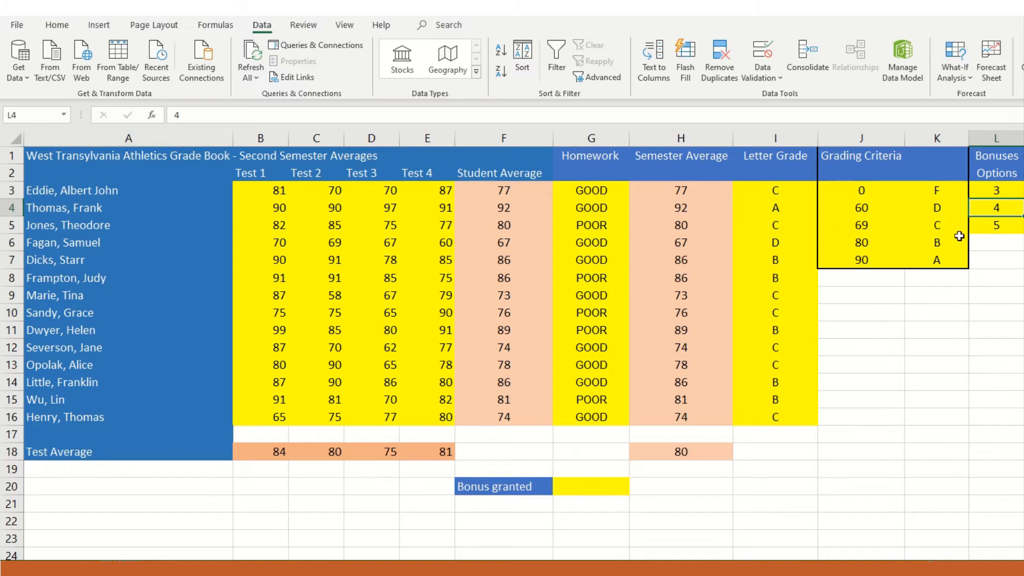
{"action": "left_click", "coordinate": [989, 226]}
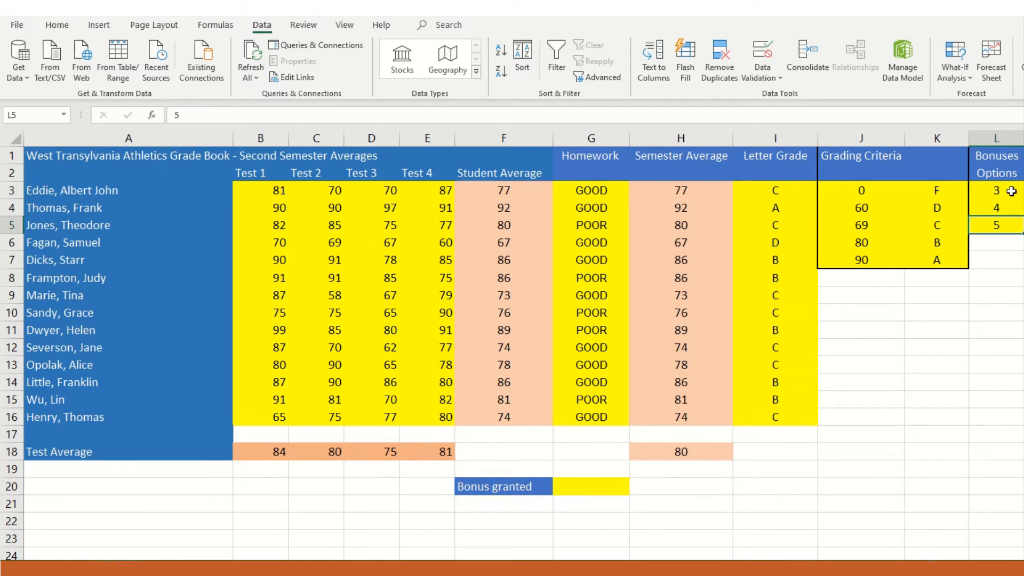
{"action": "left_click", "coordinate": [995, 190]}
{"action": "left_click_drag", "start_coordinate": [995, 190], "coordinate": [997, 225]}
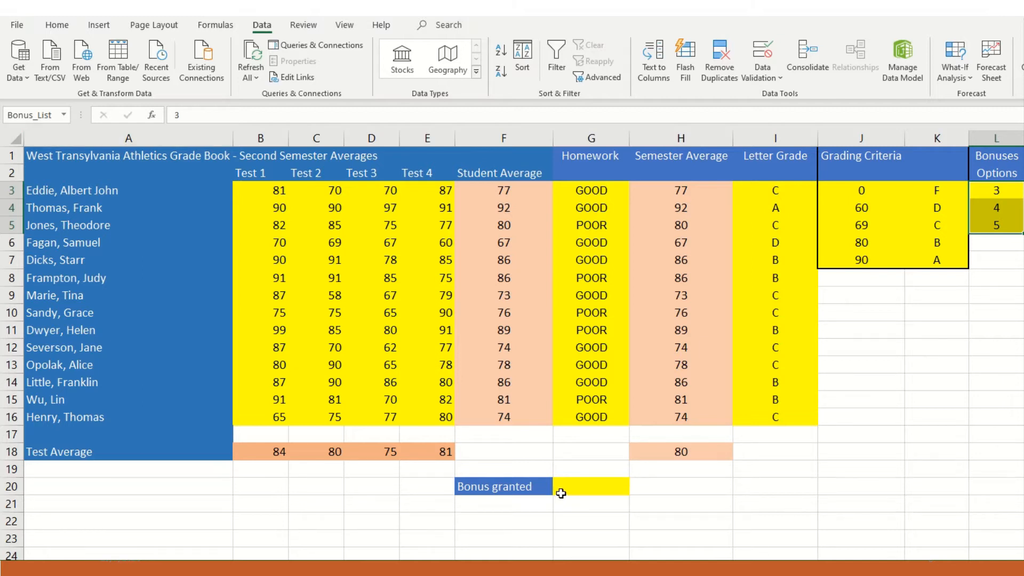
- Start a data validation rule for the Bonus granted cell G20 that allows only a List
{"action": "left_click", "coordinate": [591, 489]}
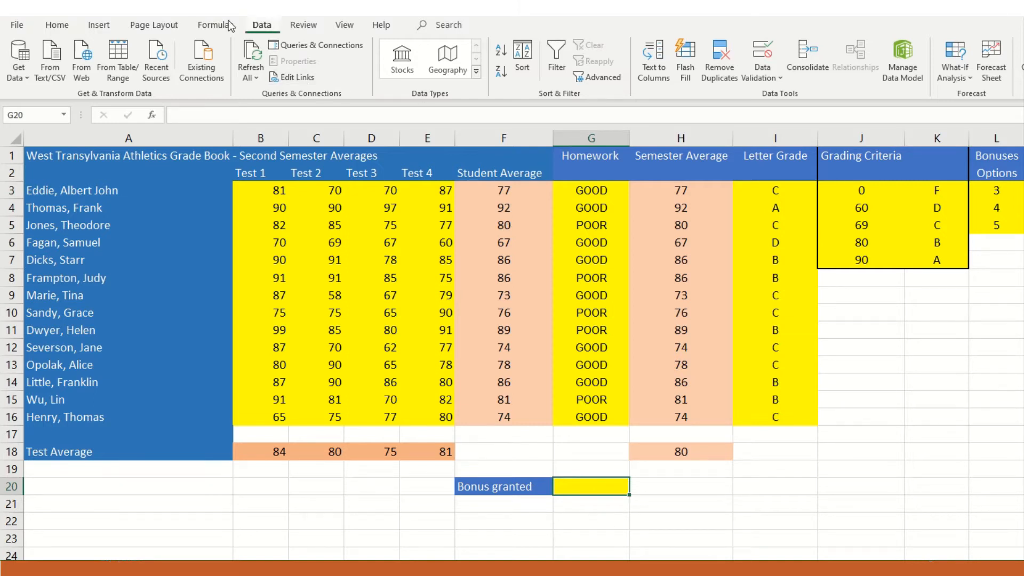
{"action": "left_click", "coordinate": [205, 26]}
{"action": "left_click", "coordinate": [261, 27]}
{"action": "left_click", "coordinate": [779, 78]}
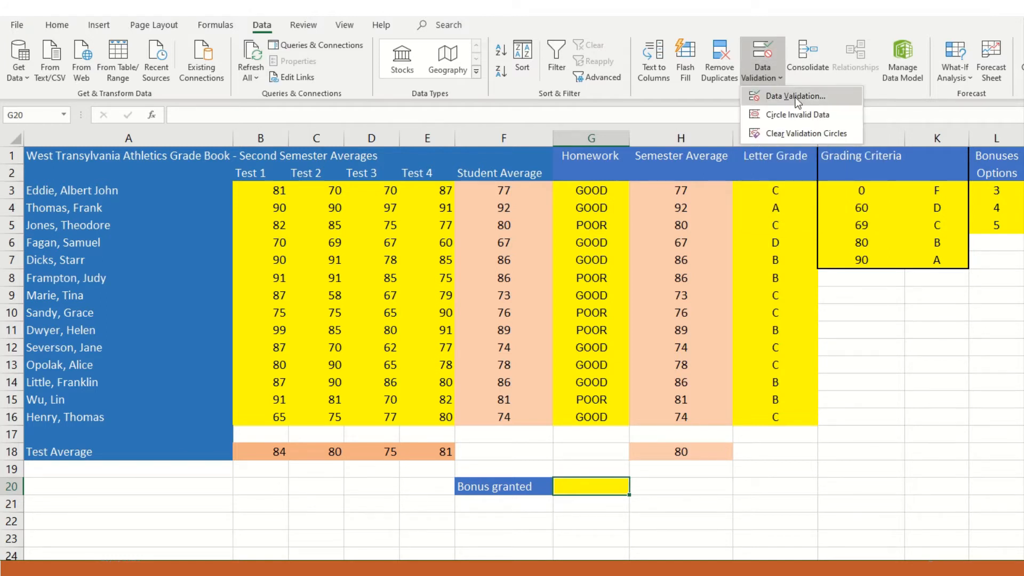
{"action": "left_click", "coordinate": [795, 96]}
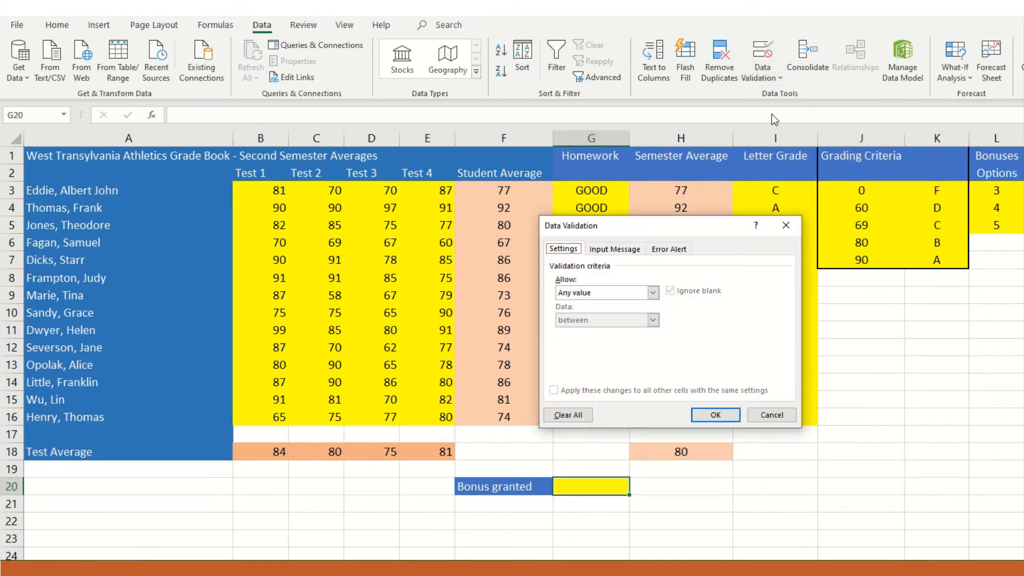
{"action": "left_click_drag", "start_coordinate": [679, 221], "coordinate": [800, 299]}
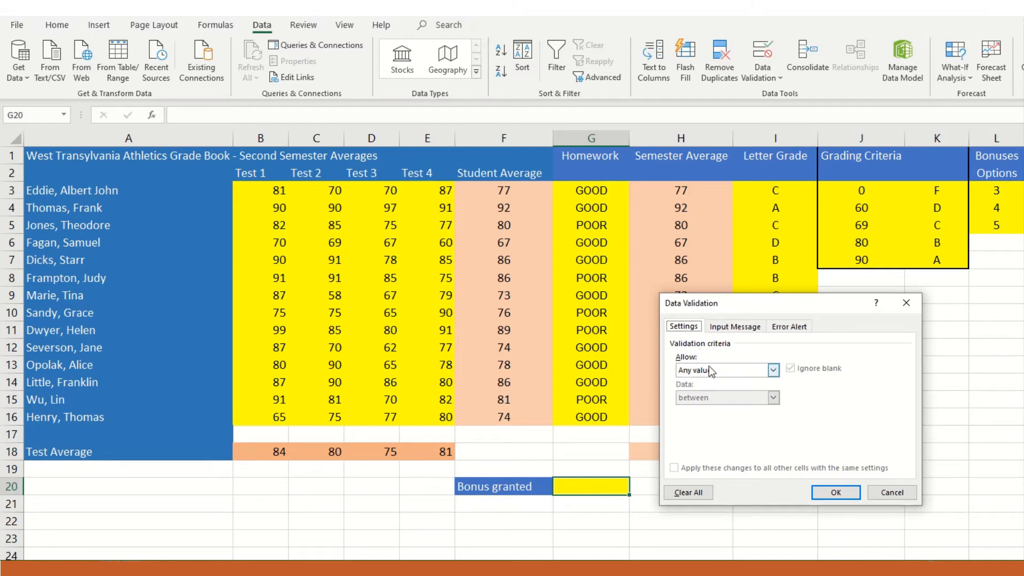
{"action": "left_click", "coordinate": [772, 370]}
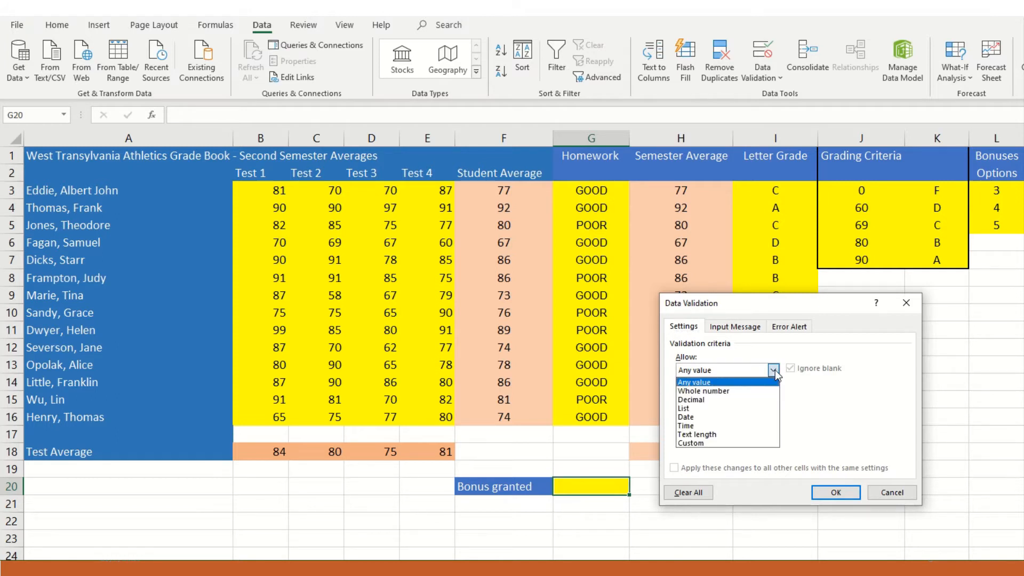
{"action": "left_click", "coordinate": [725, 408]}
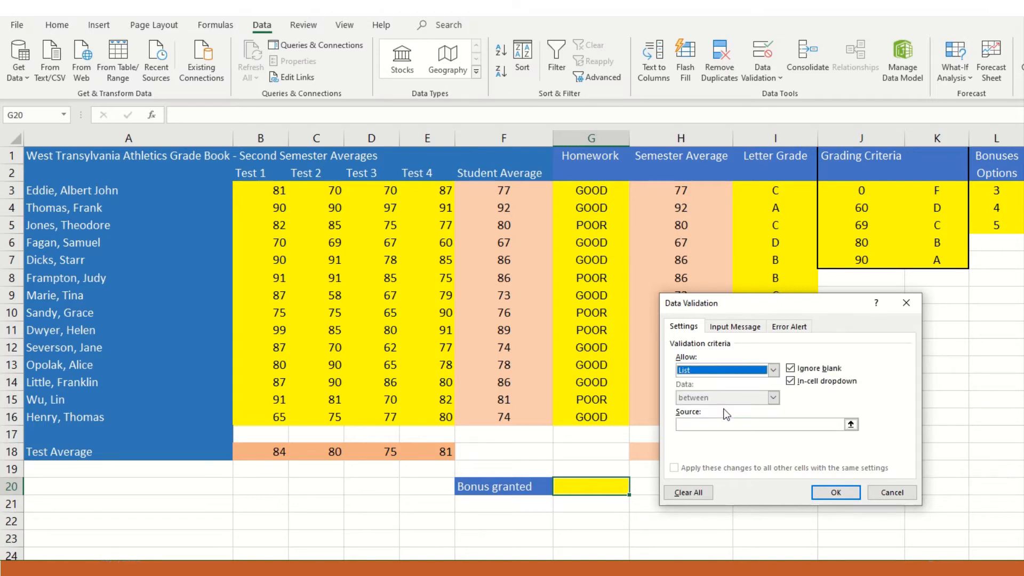
- Use the named range Bonus_List (L3:L5) as the list source and apply the validation rule
{"action": "left_click", "coordinate": [699, 425]}
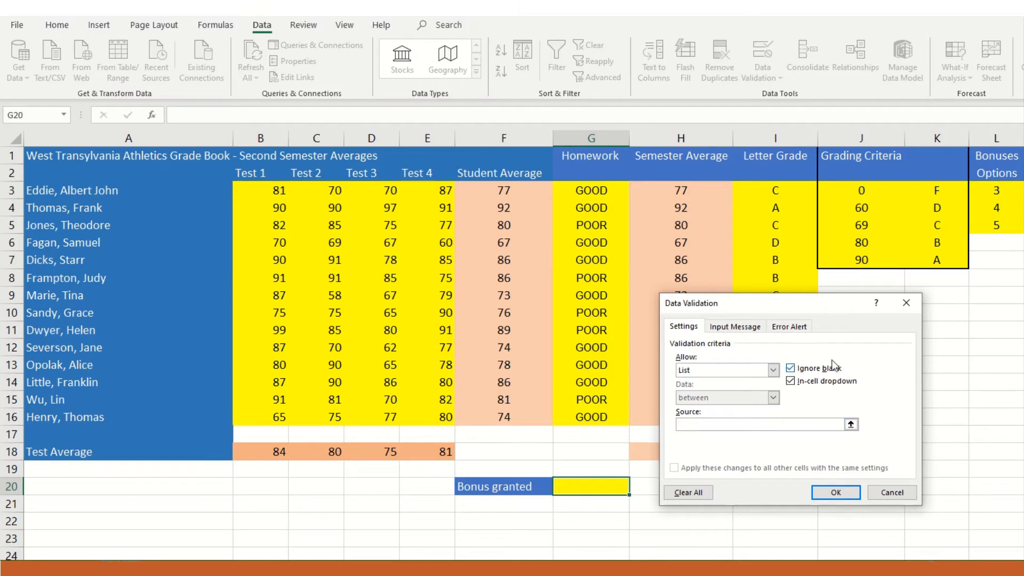
{"action": "left_click", "coordinate": [999, 193]}
{"action": "left_click_drag", "start_coordinate": [999, 193], "coordinate": [999, 225]}
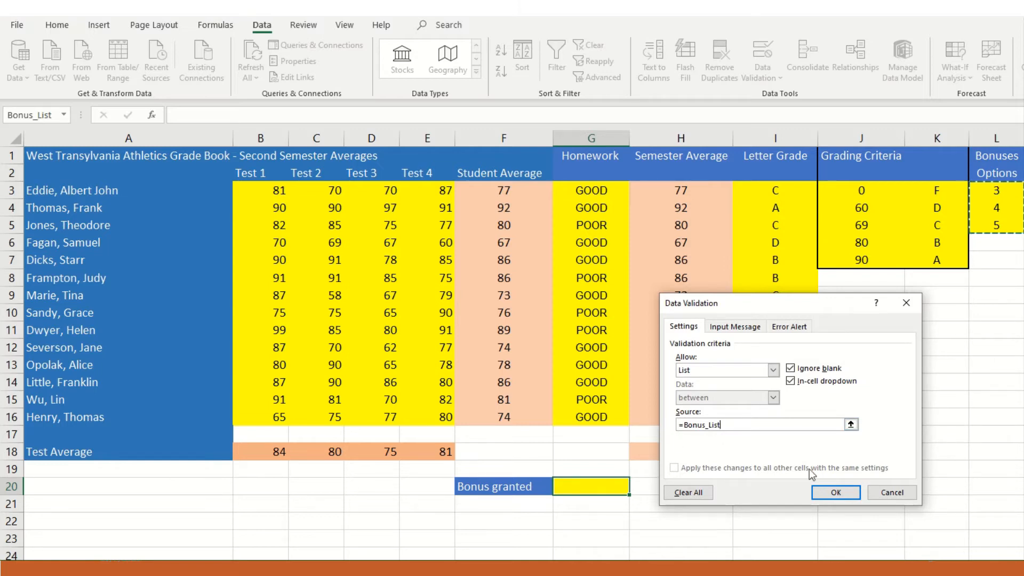
{"action": "left_click", "coordinate": [835, 492]}
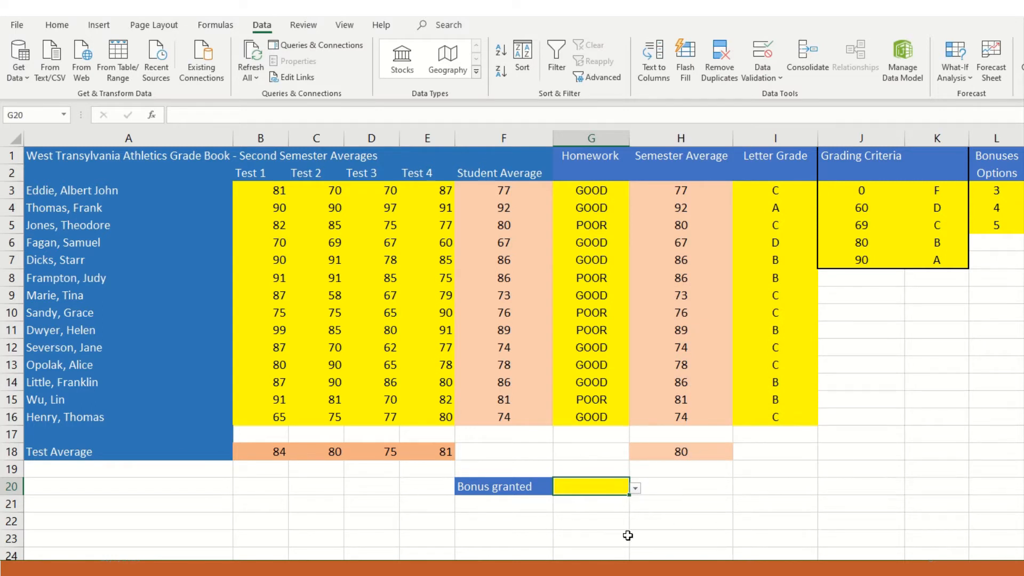
- Test the list in G20 by choosing bonuses of 3 and 4, and leave it set to 5
{"action": "left_click", "coordinate": [636, 489]}
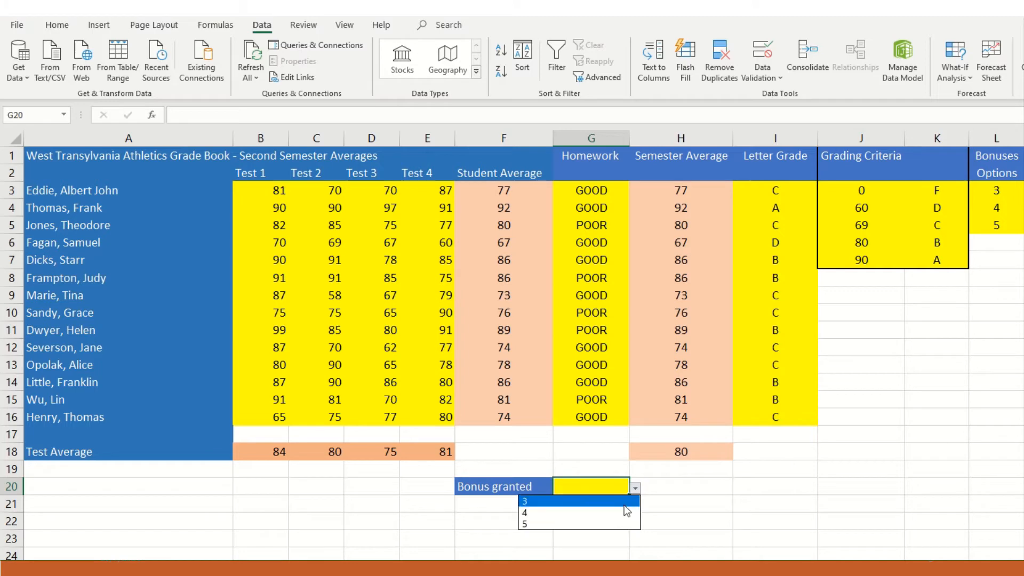
{"action": "left_click", "coordinate": [624, 503]}
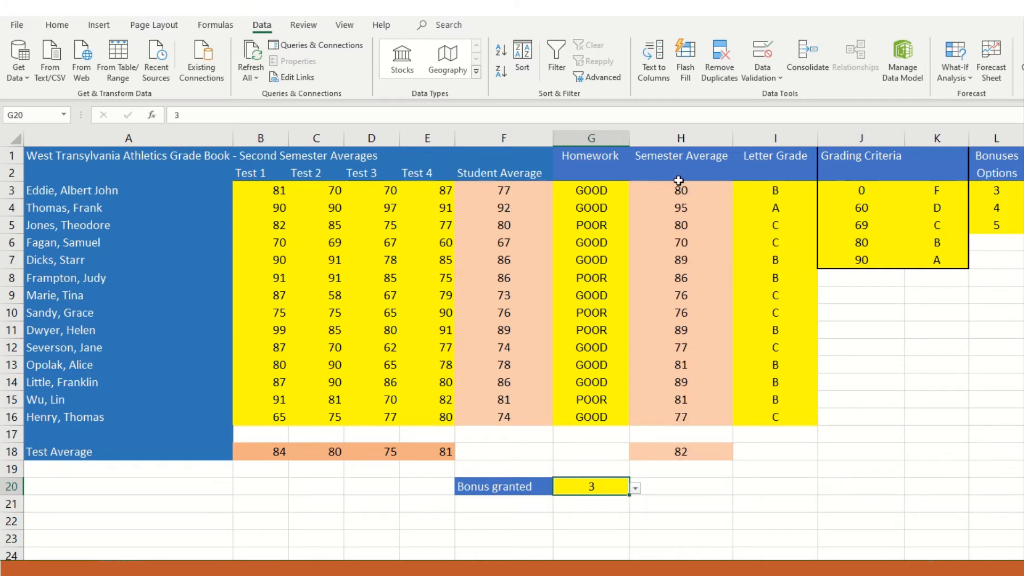
{"action": "left_click", "coordinate": [634, 489]}
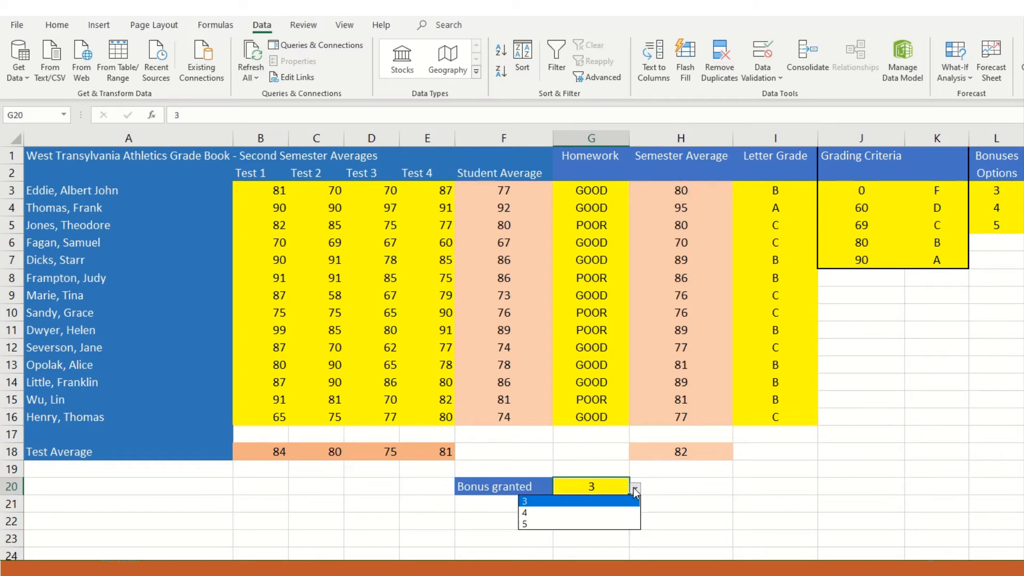
{"action": "left_click", "coordinate": [599, 513]}
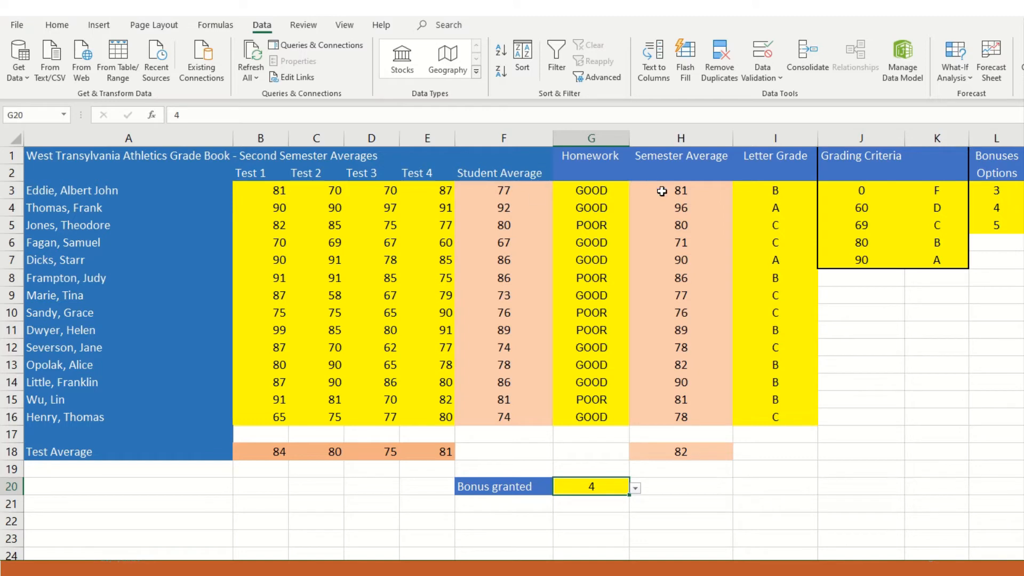
{"action": "left_click", "coordinate": [635, 488]}
{"action": "left_click", "coordinate": [596, 523]}
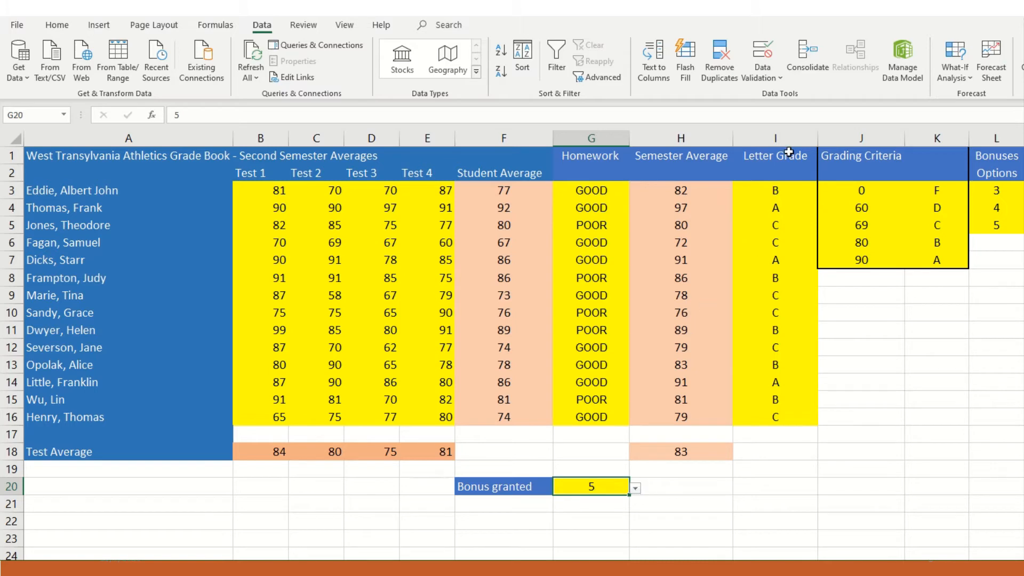
- Reopen the data validation of G20 and title its input message "Choose from a list"
{"action": "left_click", "coordinate": [762, 71]}
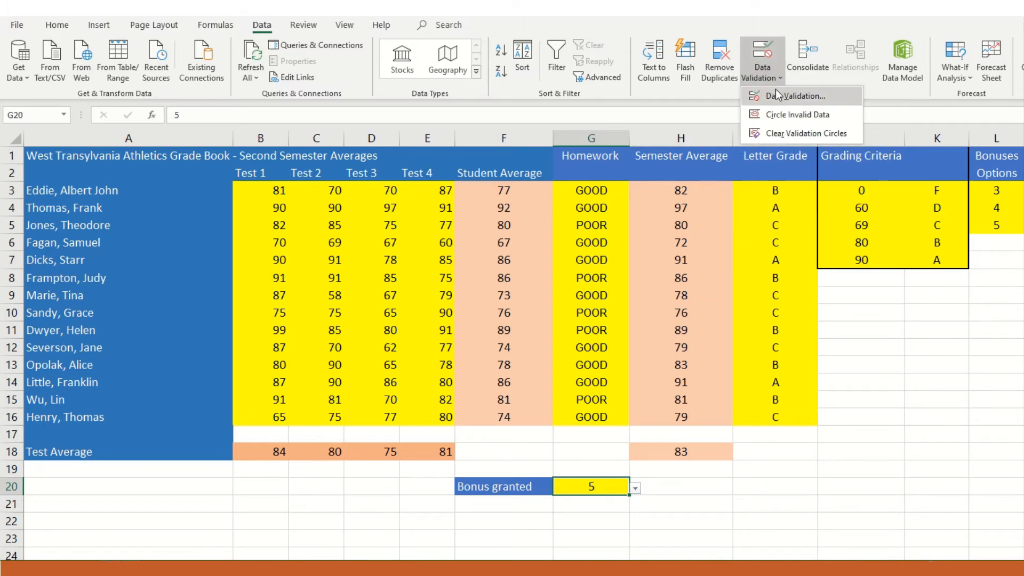
{"action": "left_click", "coordinate": [776, 94]}
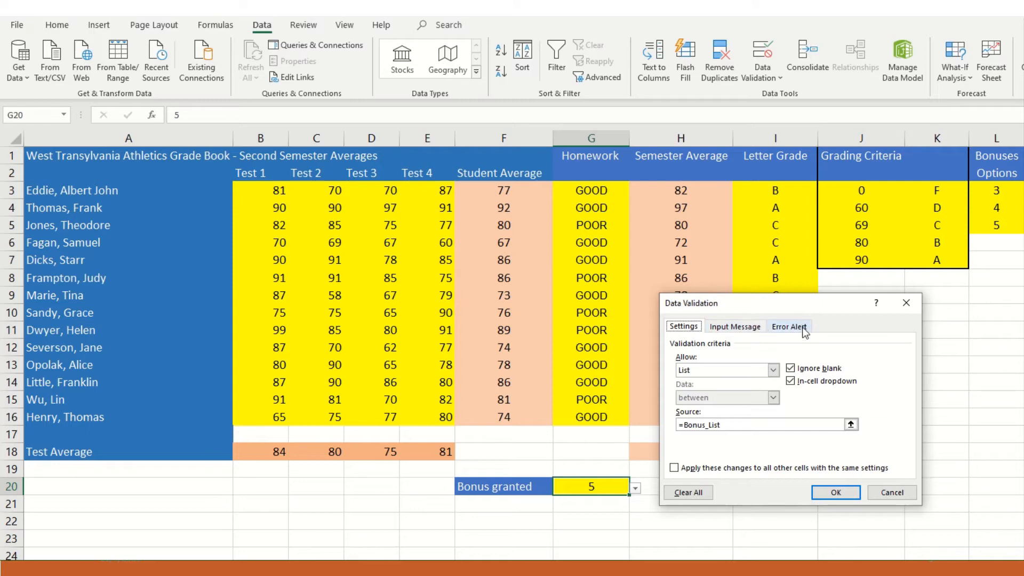
{"action": "left_click", "coordinate": [748, 327]}
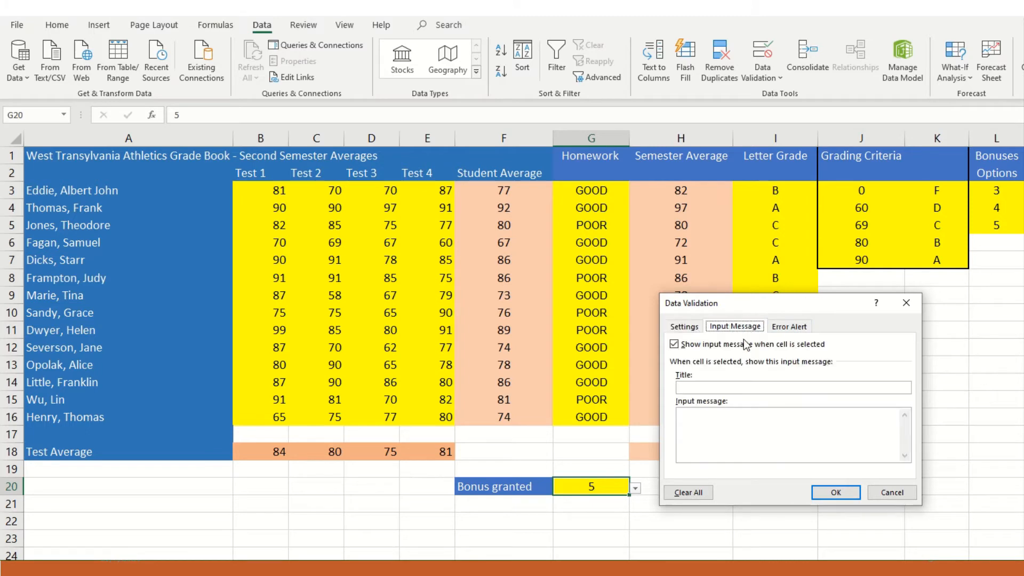
{"action": "left_click", "coordinate": [737, 387]}
{"action": "type", "text": "Choose from a list"}
- Set the input message text to "You can only enter selected values here"
{"action": "left_click", "coordinate": [746, 425]}
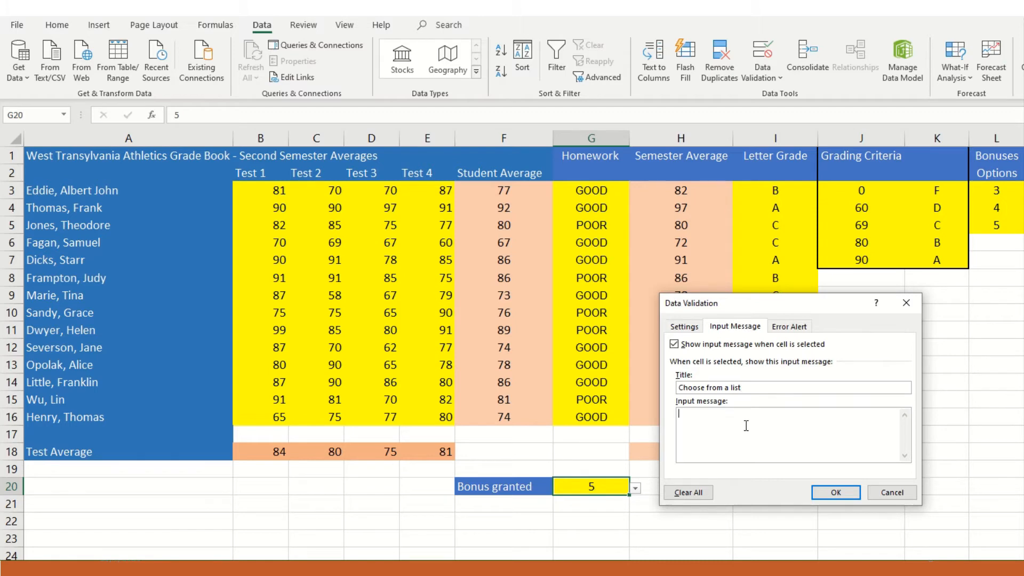
{"action": "type", "text": "You can only enter selected values here"}
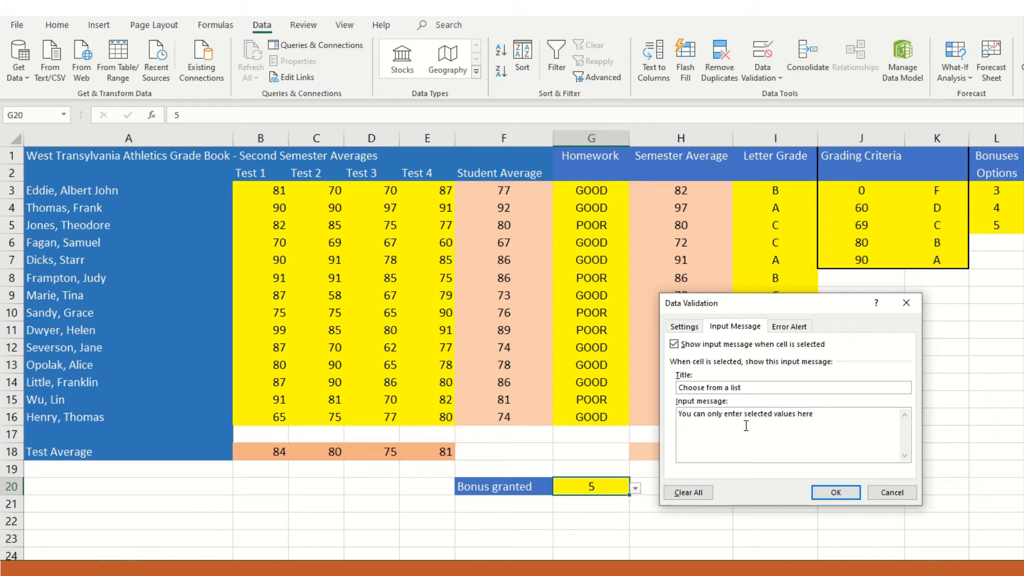
- Give the error alert in the data validation of G20 the title "Error"
{"action": "left_click", "coordinate": [791, 327]}
{"action": "left_click", "coordinate": [800, 389]}
{"action": "type", "text": "Error"}
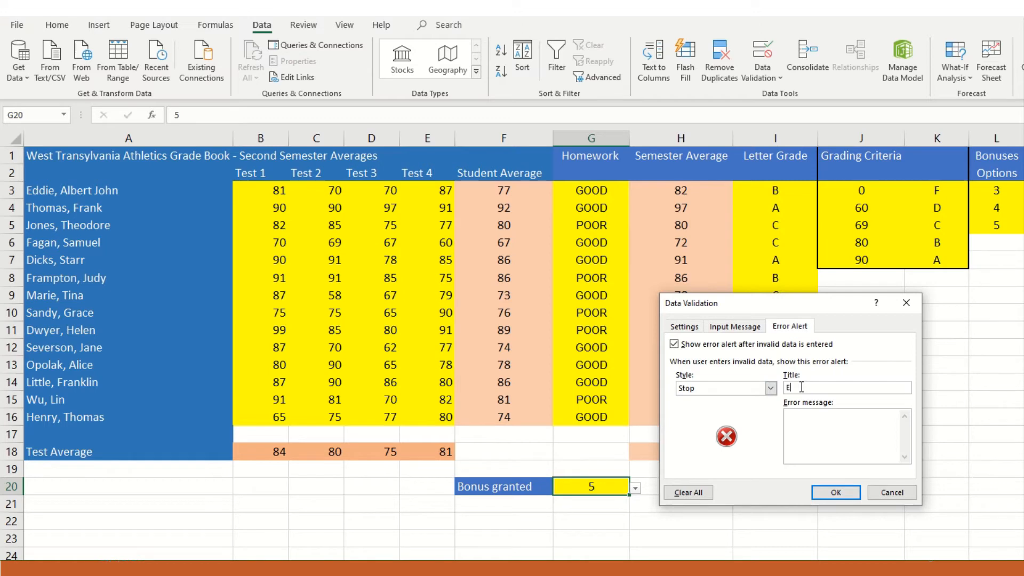
- Set the error message to "I just said you must only enter selected values, what is wrong with this ??" and apply the validation
{"action": "left_click", "coordinate": [836, 439]}
{"action": "type", "text": "I just said you must only enter selected val"}
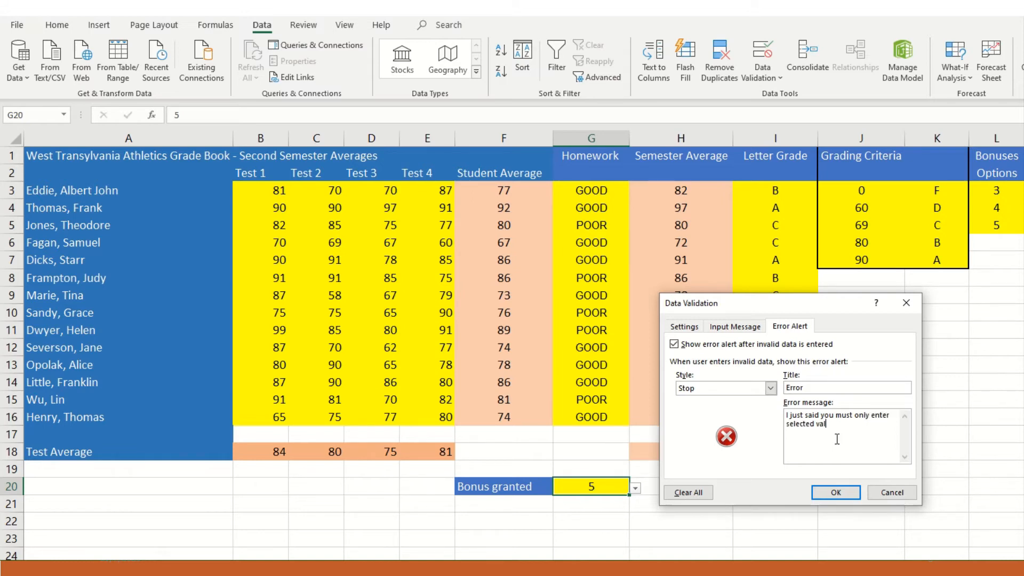
{"action": "type", "text": "ues, what is wrong with this ??"}
{"action": "left_click", "coordinate": [836, 492]}
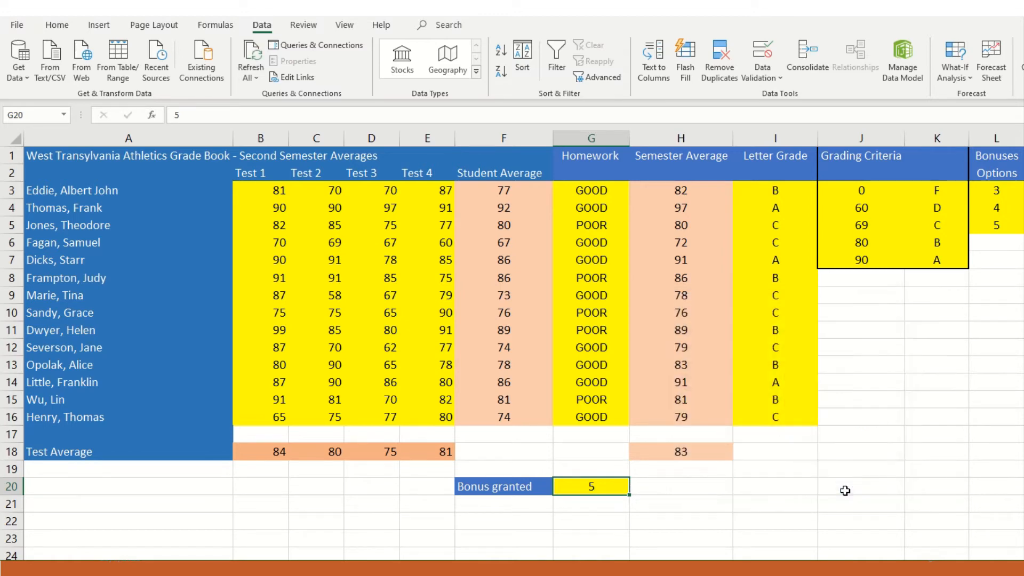
- Select the Bonus granted cell G20 and choose a bonus of 4 from its list
{"action": "left_click", "coordinate": [609, 487]}
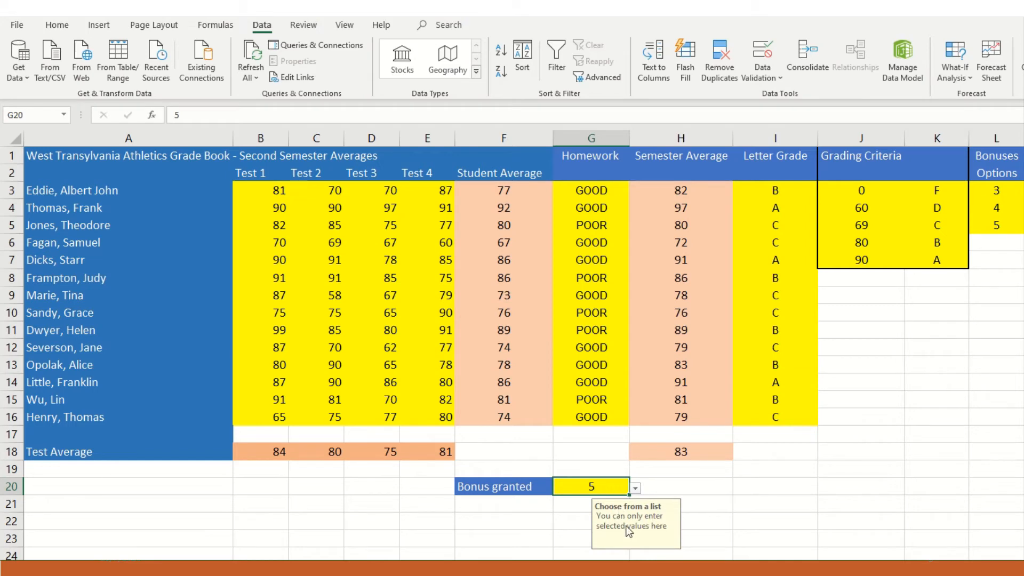
{"action": "left_click", "coordinate": [635, 488]}
{"action": "left_click", "coordinate": [586, 513]}
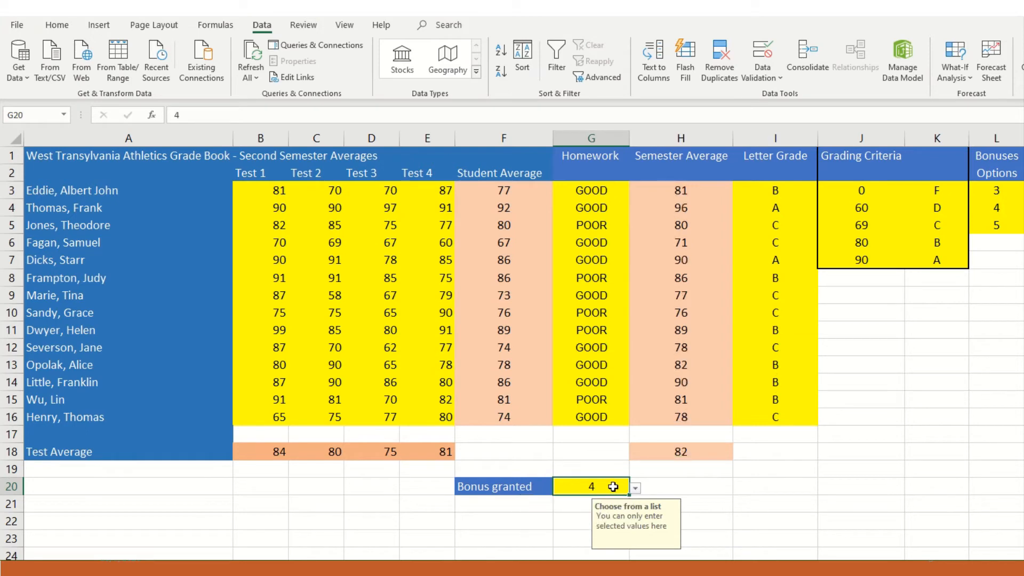
- Test the error alert by entering 7 in G20, and choose a bonus of 3 from the list instead
{"action": "double_click", "coordinate": [613, 486]}
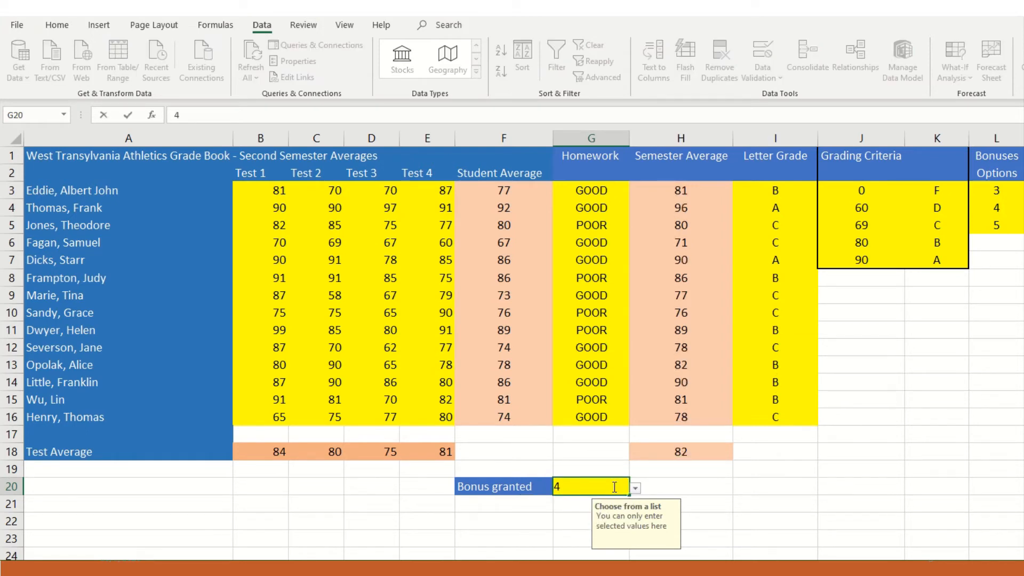
{"action": "key", "text": "BackSpace"}
{"action": "type", "text": "7"}
{"action": "key", "text": "Return"}
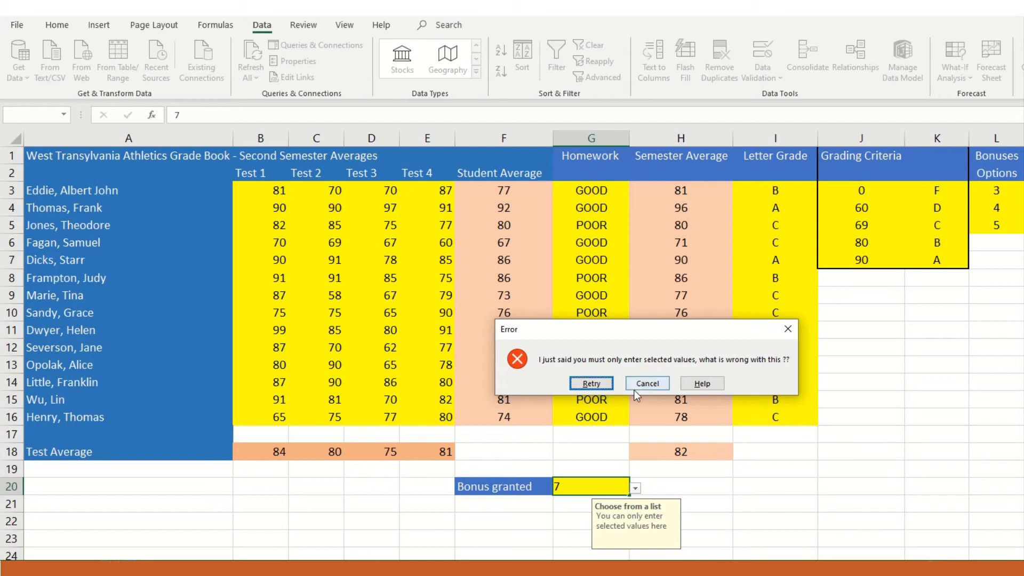
{"action": "left_click", "coordinate": [647, 386]}
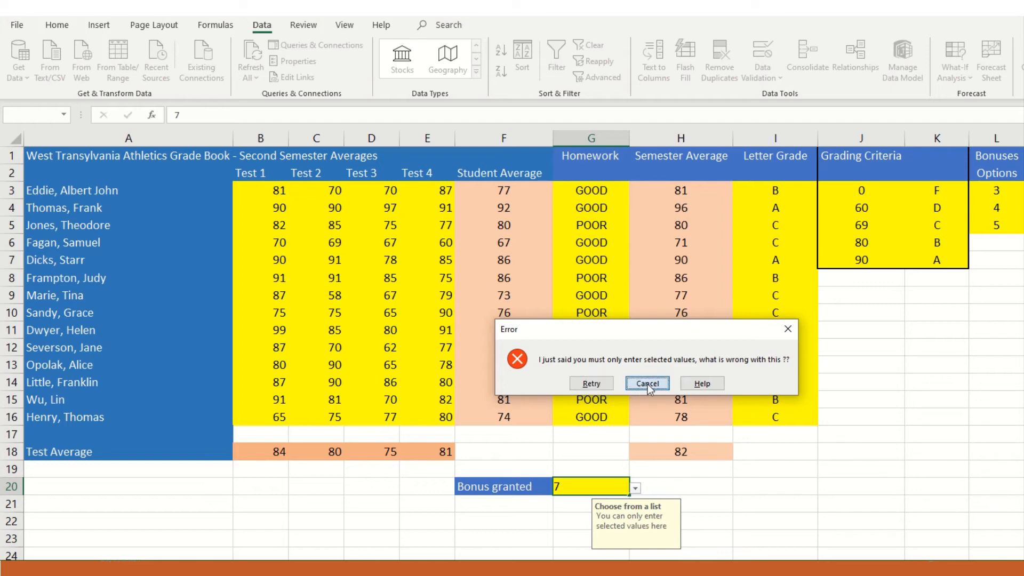
{"action": "left_click", "coordinate": [635, 489]}
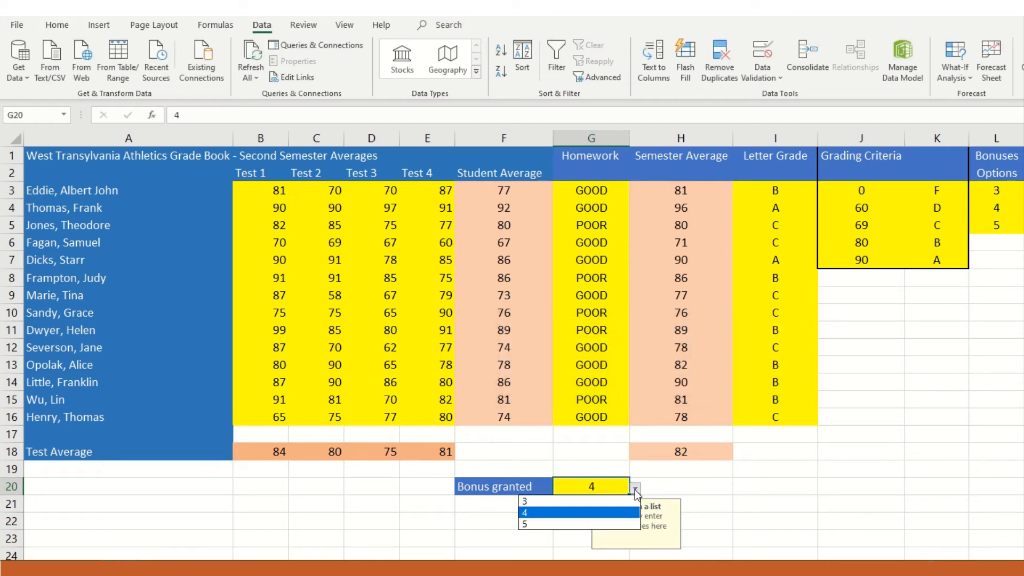
{"action": "left_click", "coordinate": [600, 502]}
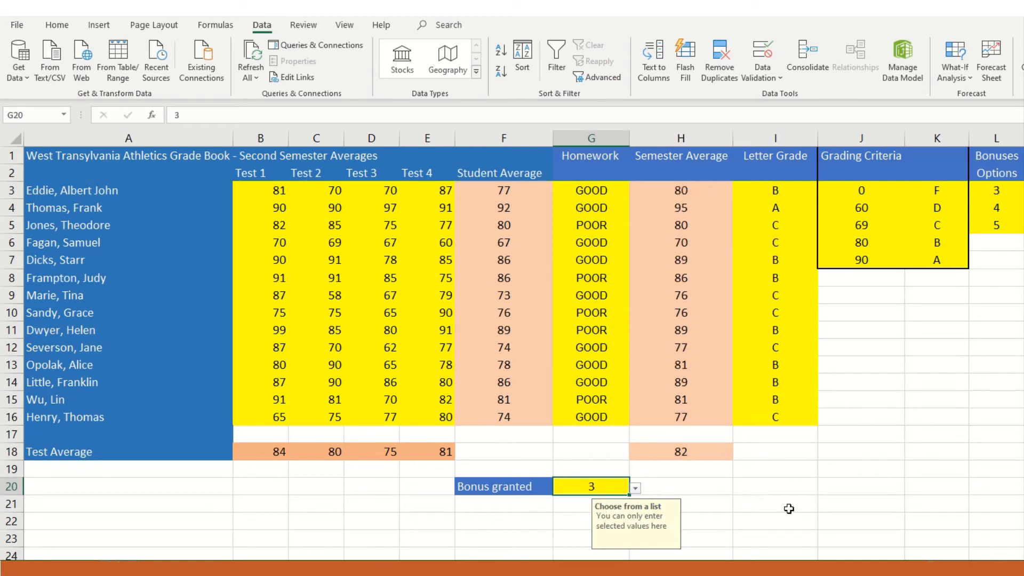